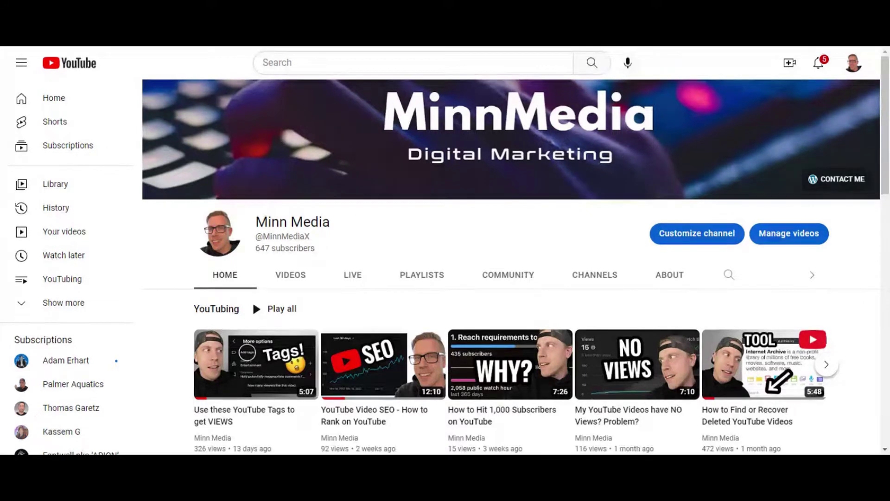
# Step: Open YouTube Studio from the profile avatar menu and scroll the Minn Media channel dashboard
pyautogui.click(853, 64)
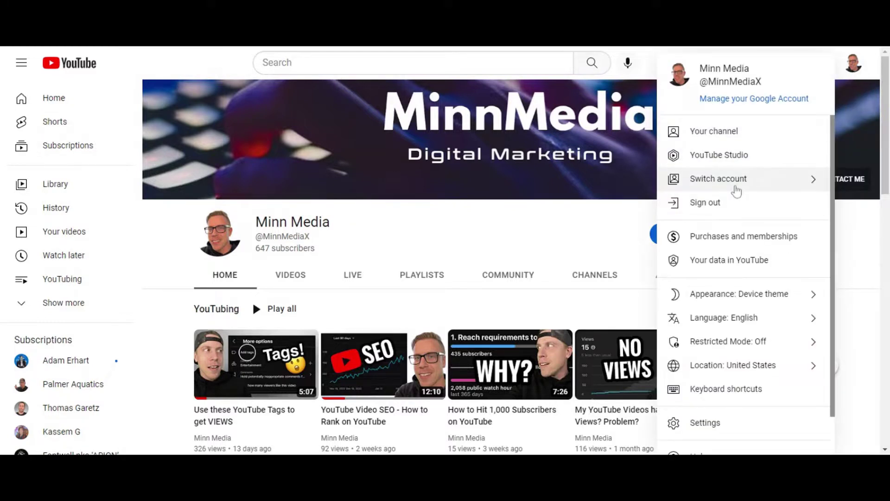
pyautogui.click(729, 159)
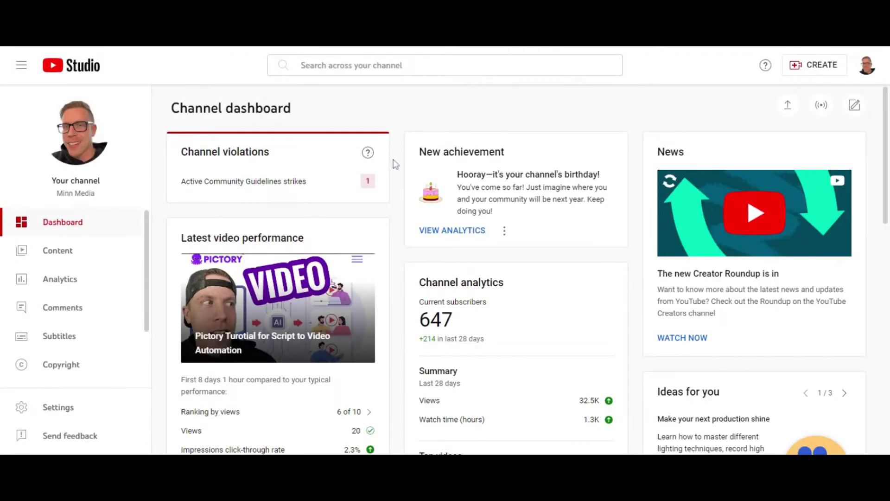
pyautogui.scroll(-1, 395, 164)
pyautogui.scroll(-1, 396, 166)
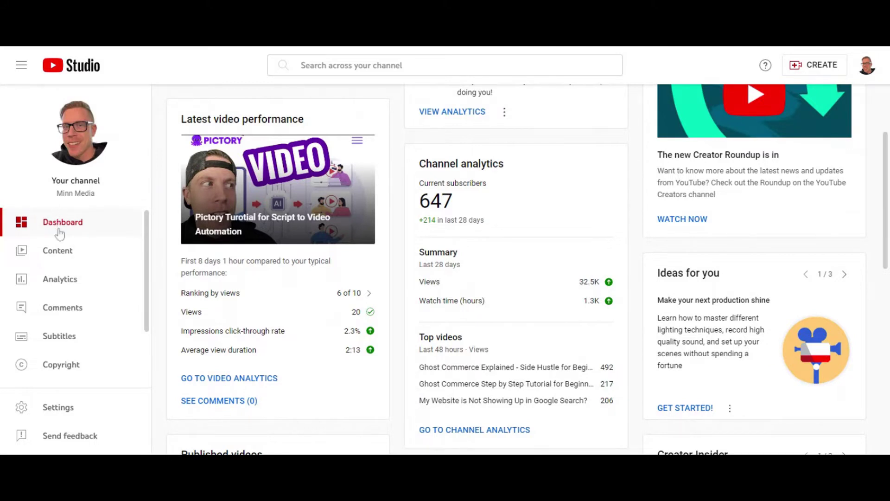
pyautogui.scroll(-2, 68, 271)
pyautogui.scroll(2, 71, 273)
# Step: Open the Subtitles page and scroll the video list to compare each video's subtitle languages
pyautogui.click(84, 338)
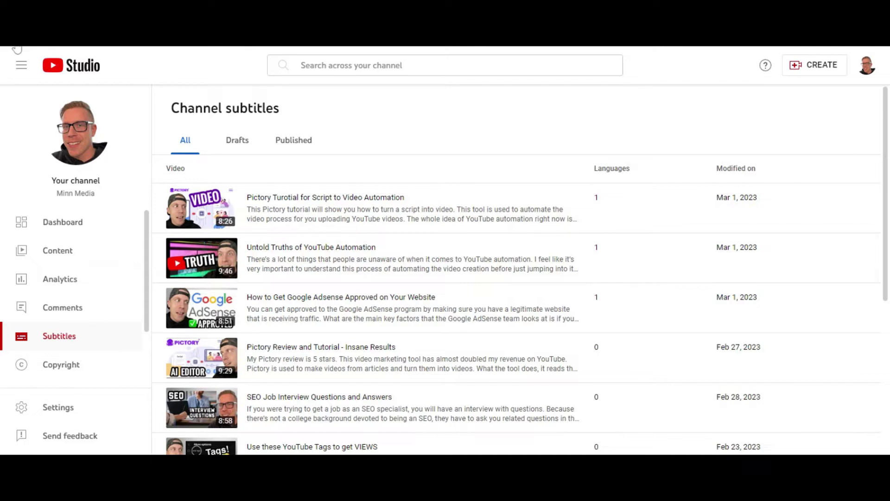
pyautogui.scroll(-2, 398, 241)
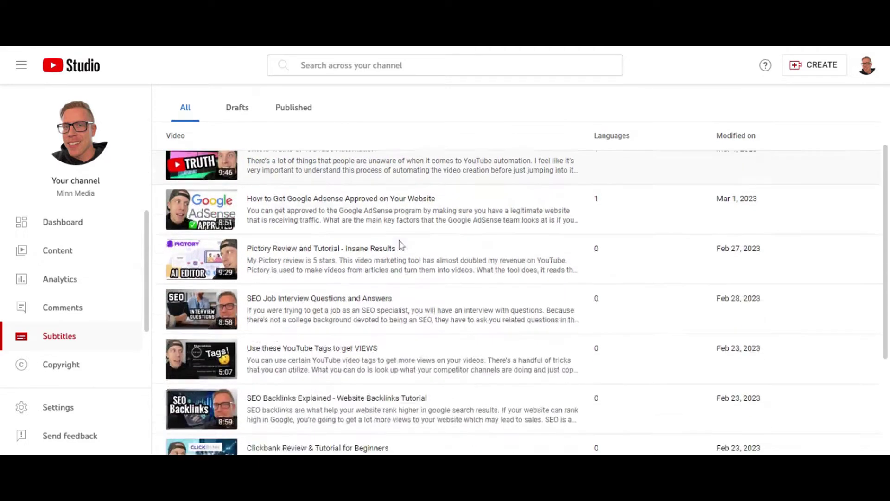
pyautogui.scroll(-2, 394, 243)
pyautogui.scroll(-1, 385, 245)
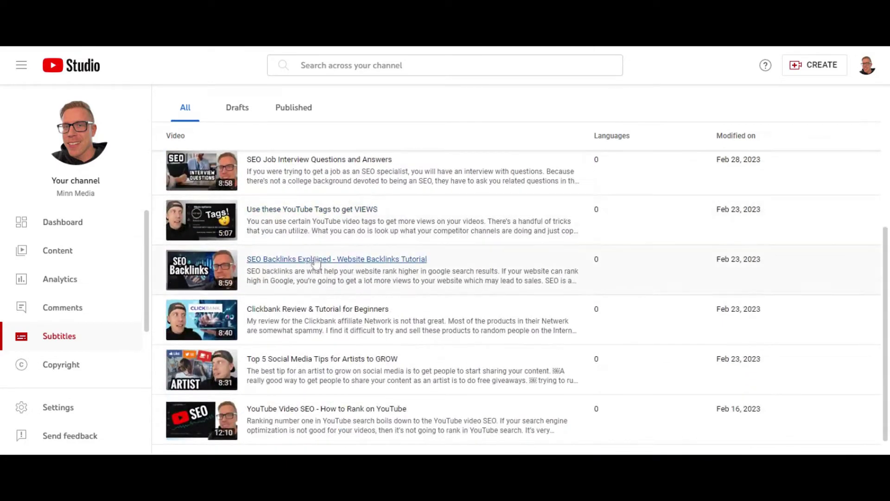
pyautogui.scroll(-1, 316, 263)
pyautogui.scroll(1, 317, 263)
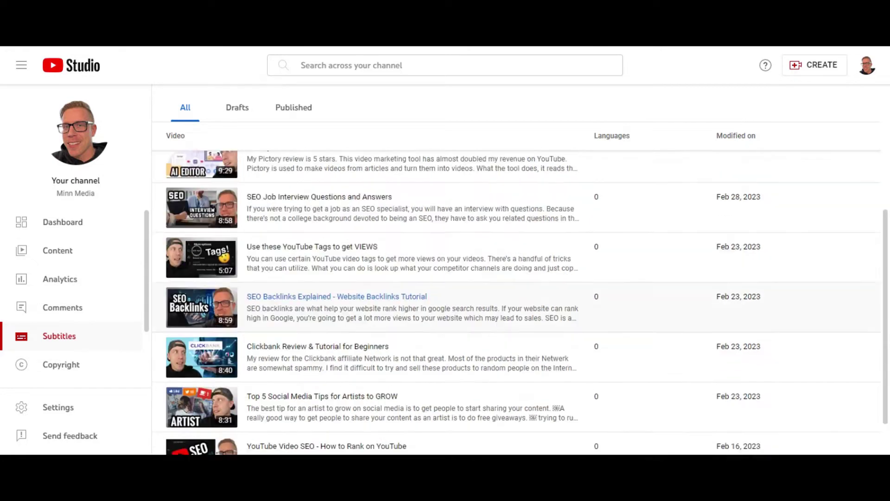
pyautogui.scroll(1, 317, 263)
pyautogui.scroll(-2, 316, 263)
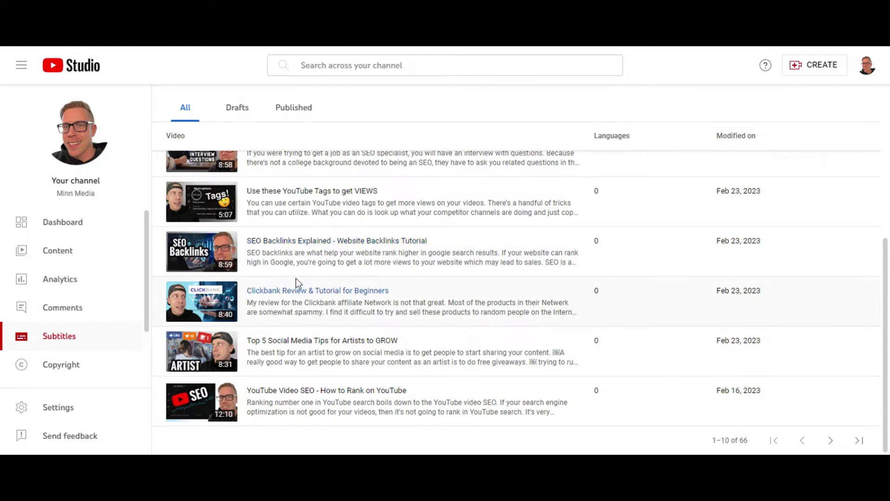
pyautogui.scroll(1, 298, 283)
pyautogui.scroll(1, 298, 283)
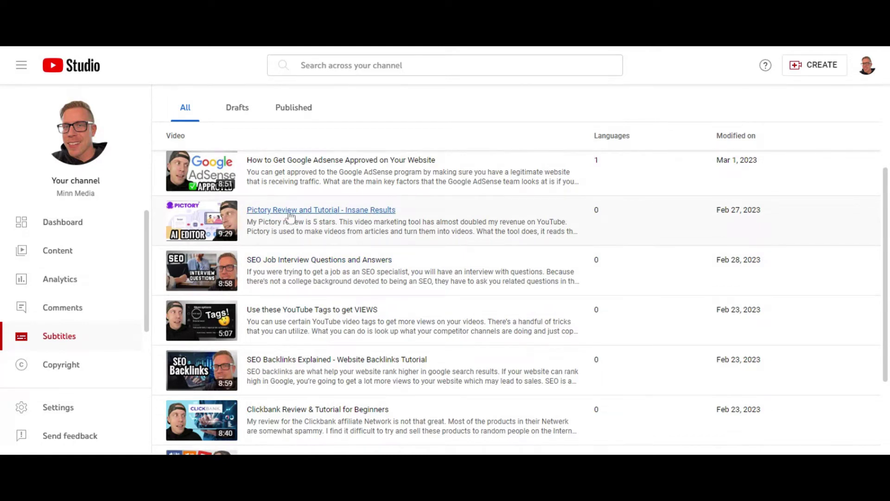
# Step: Open the Pictory Review and Tutorial video's subtitles and choose English as its language
pyautogui.click(290, 213)
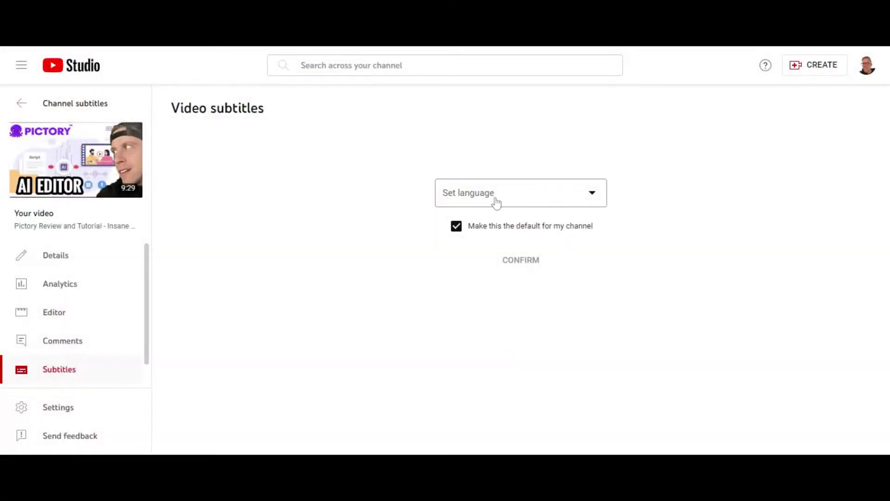
pyautogui.click(496, 202)
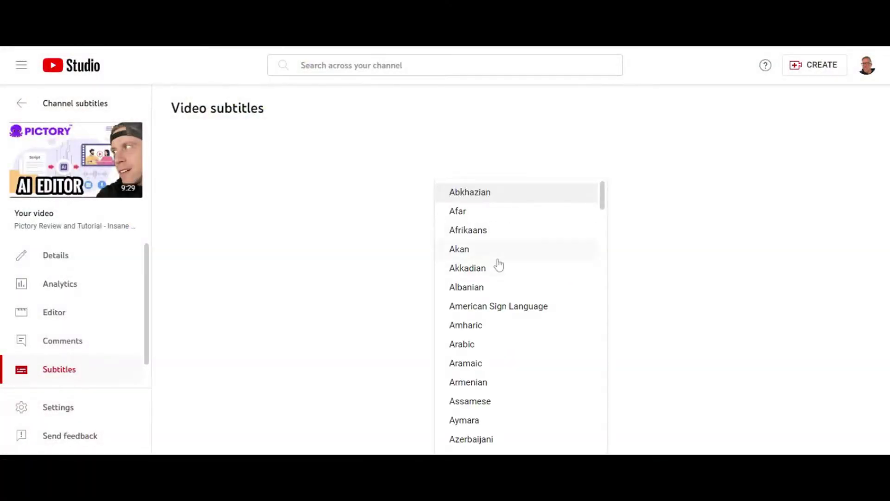
pyautogui.press('e')
pyautogui.click(479, 324)
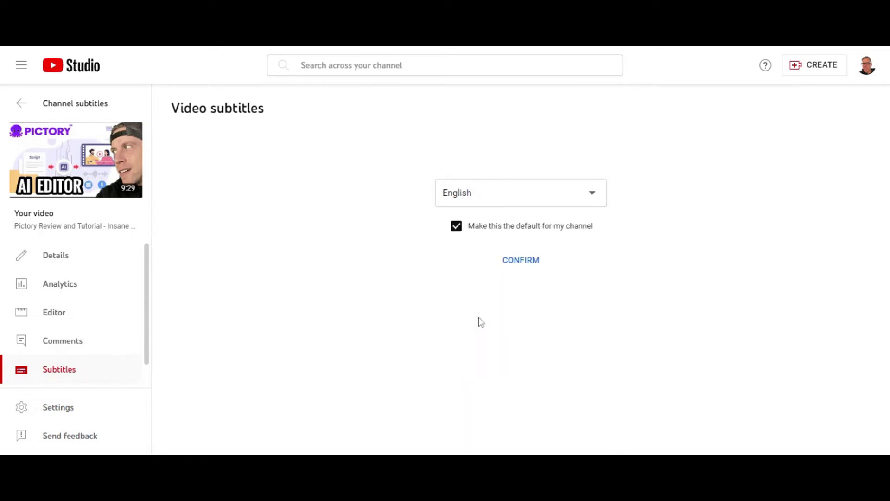
# Step: Confirm English and duplicate the English (Automatic) subtitles into an editable copy
pyautogui.click(522, 260)
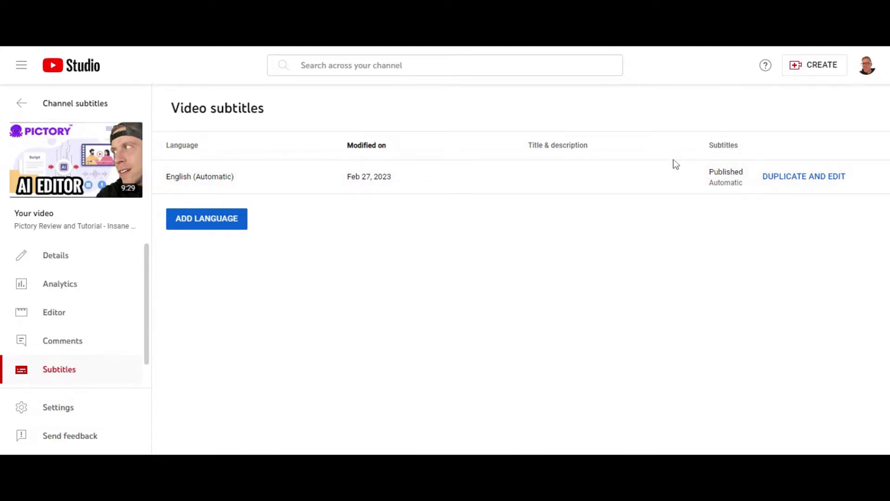
pyautogui.click(805, 179)
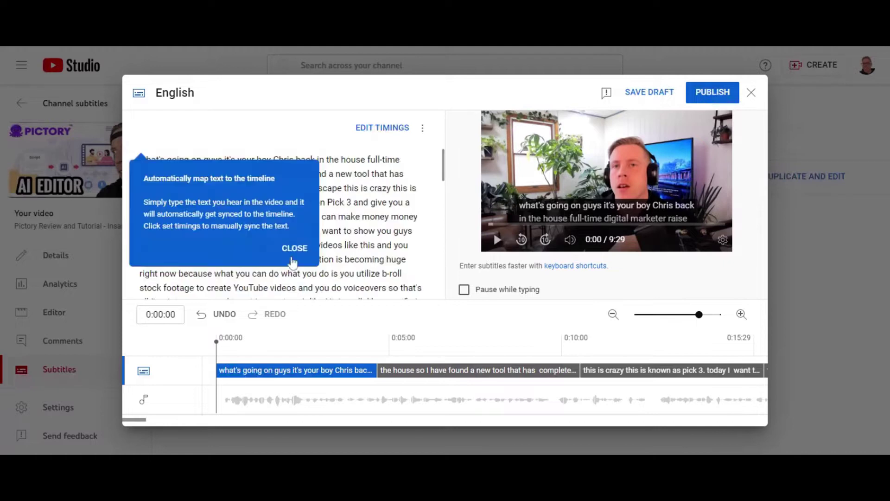
# Step: Dismiss the timeline syncing tip and play the Pictory preview with sound muted
pyautogui.click(294, 249)
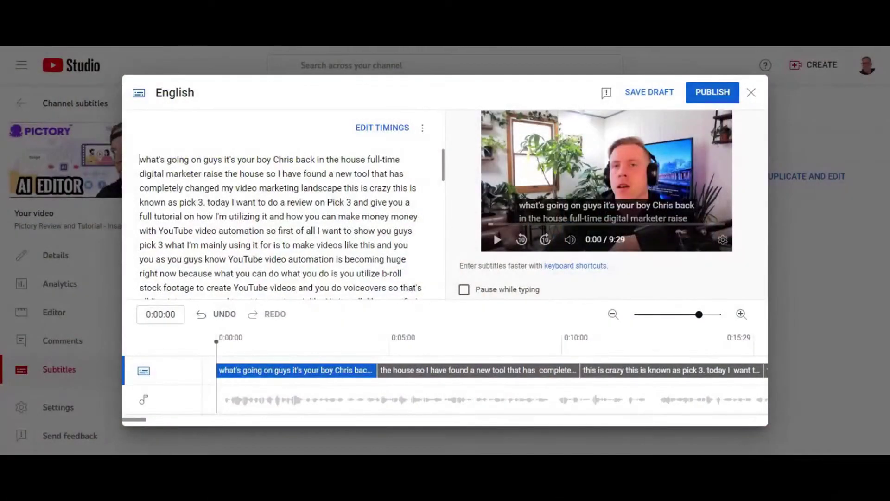
pyautogui.click(496, 240)
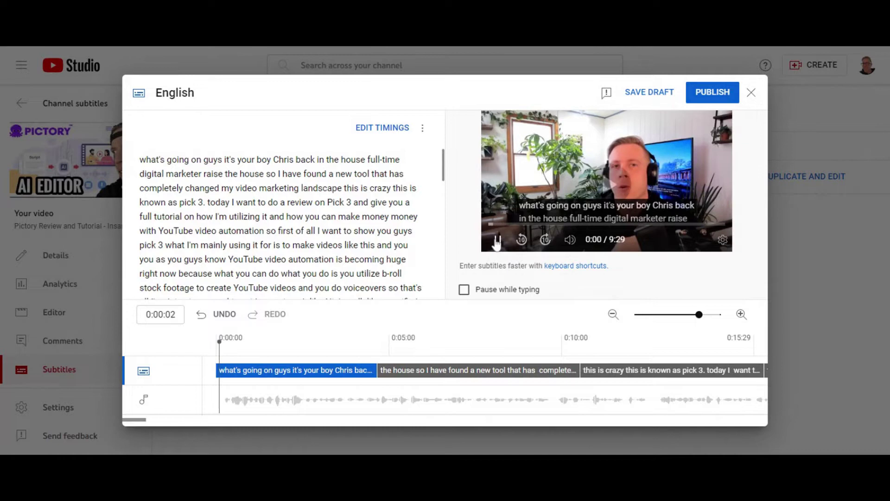
pyautogui.click(571, 240)
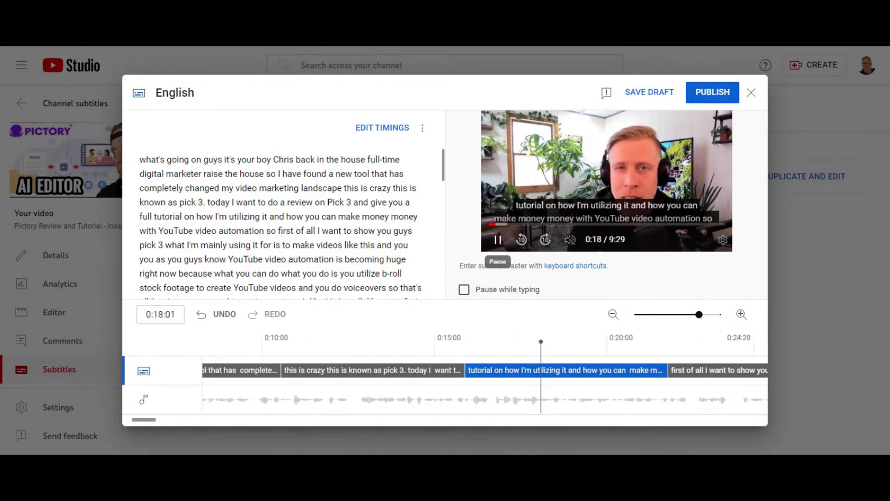
# Step: Pause the preview at 0:18, scroll through the transcript, and publish the English subtitle copy
pyautogui.click(498, 241)
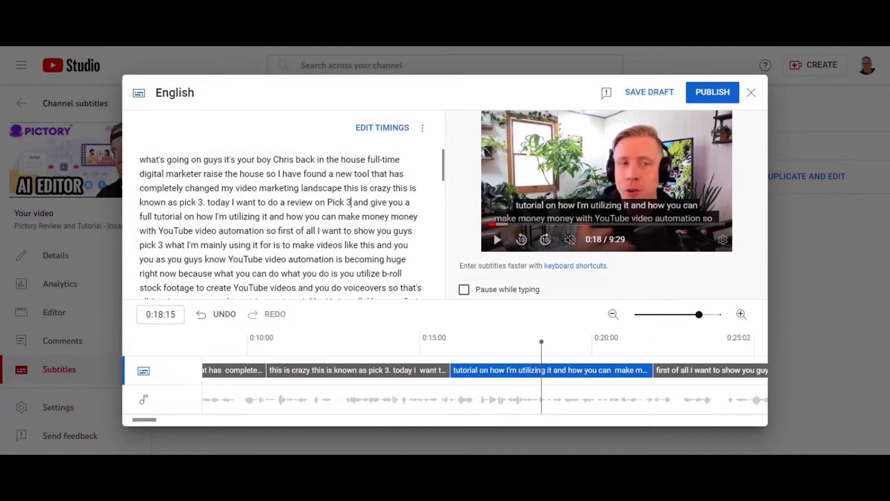
pyautogui.scroll(-3, 281, 225)
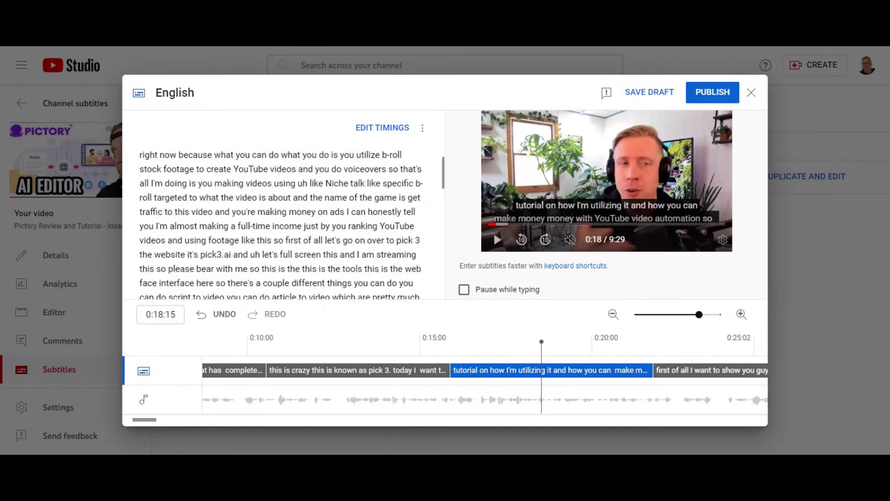
pyautogui.scroll(-1, 281, 224)
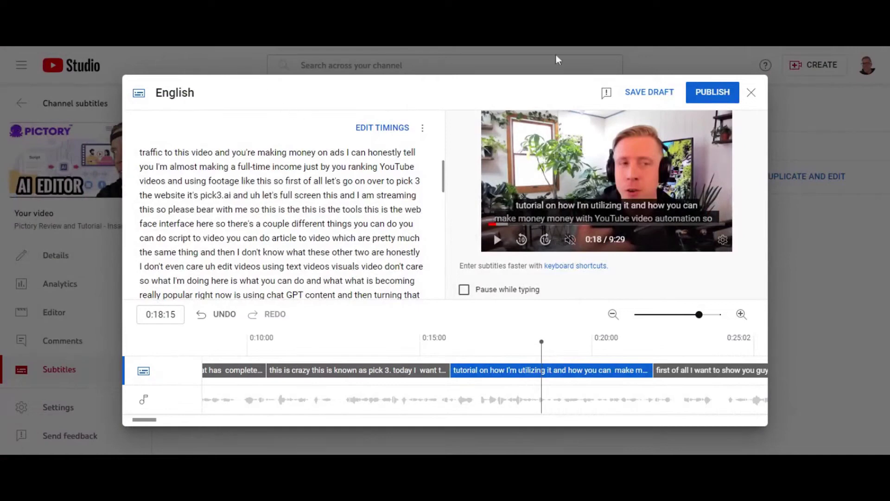
pyautogui.click(722, 96)
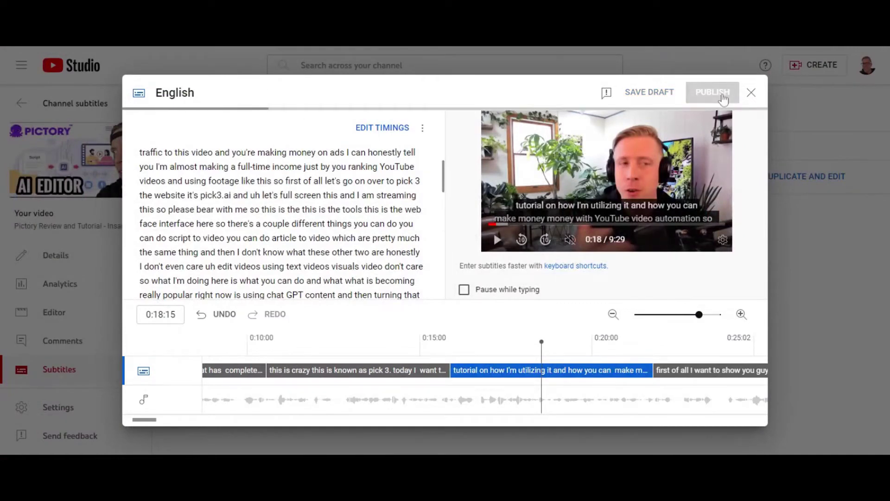